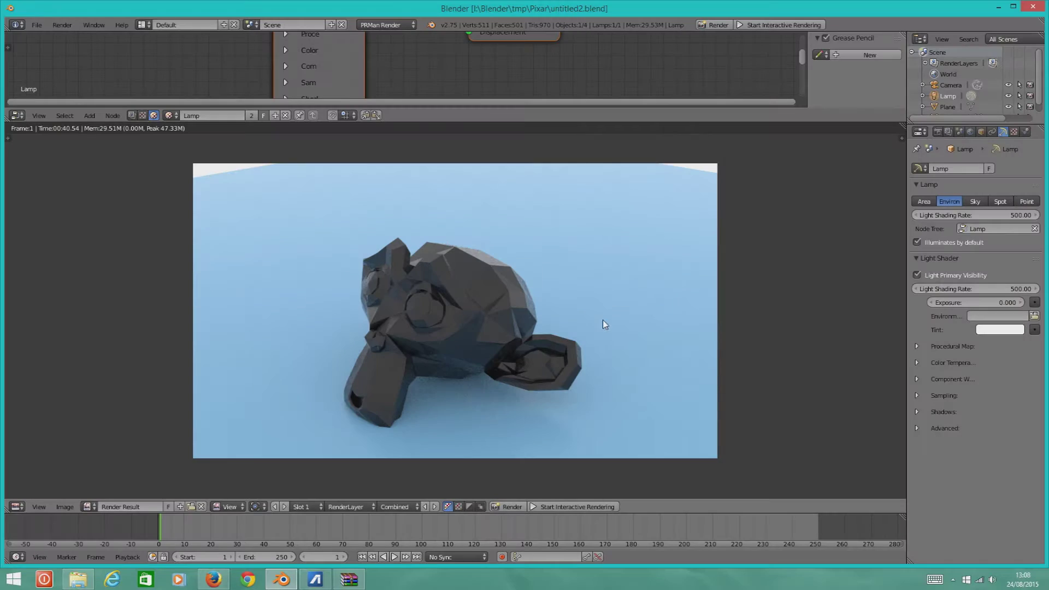
Step: Switch the area to 3D View and apply Shading: Smooth to Suzanne from the Tools tab
scroll(492, 326, "down", 10)
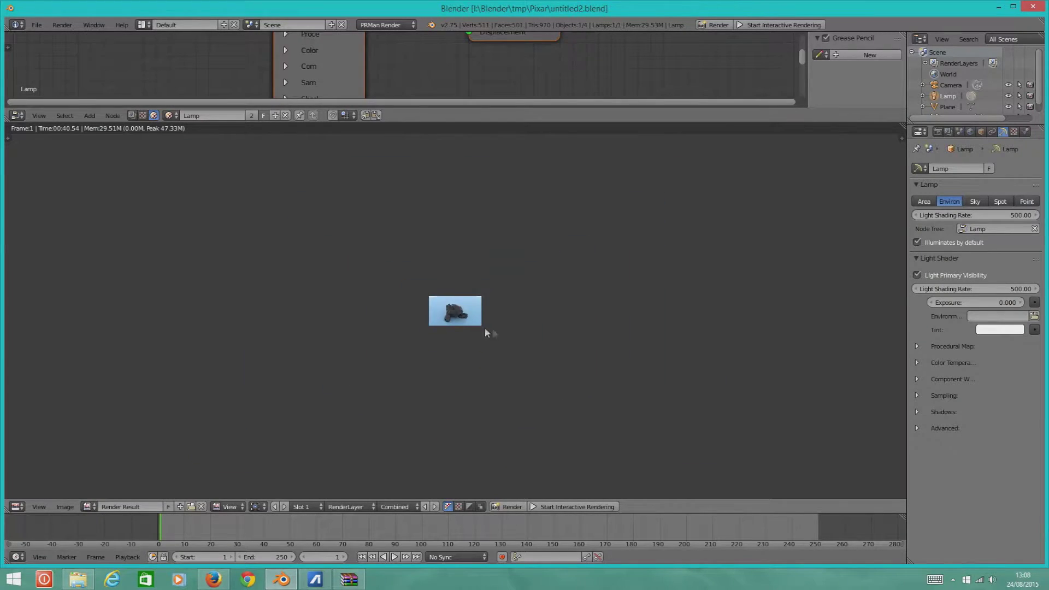
scroll(475, 333, "up", 12)
scroll(382, 254, "down", 1)
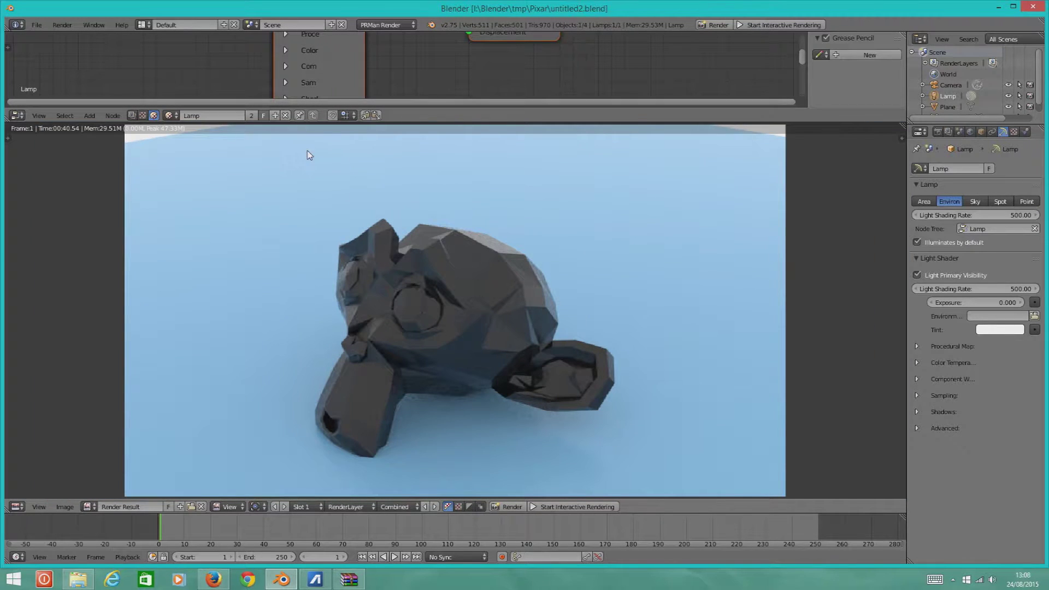
scroll(300, 168, "down", 3)
scroll(299, 168, "up", 5)
scroll(299, 168, "down", 1)
scroll(300, 168, "down", 1)
scroll(299, 168, "down", 1)
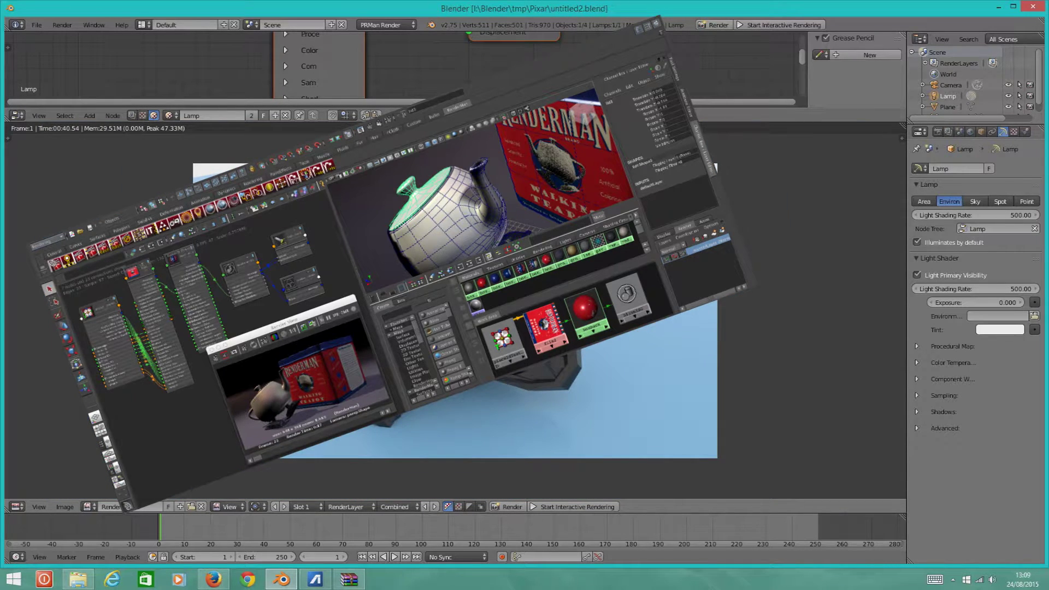
scroll(299, 168, "down", 1)
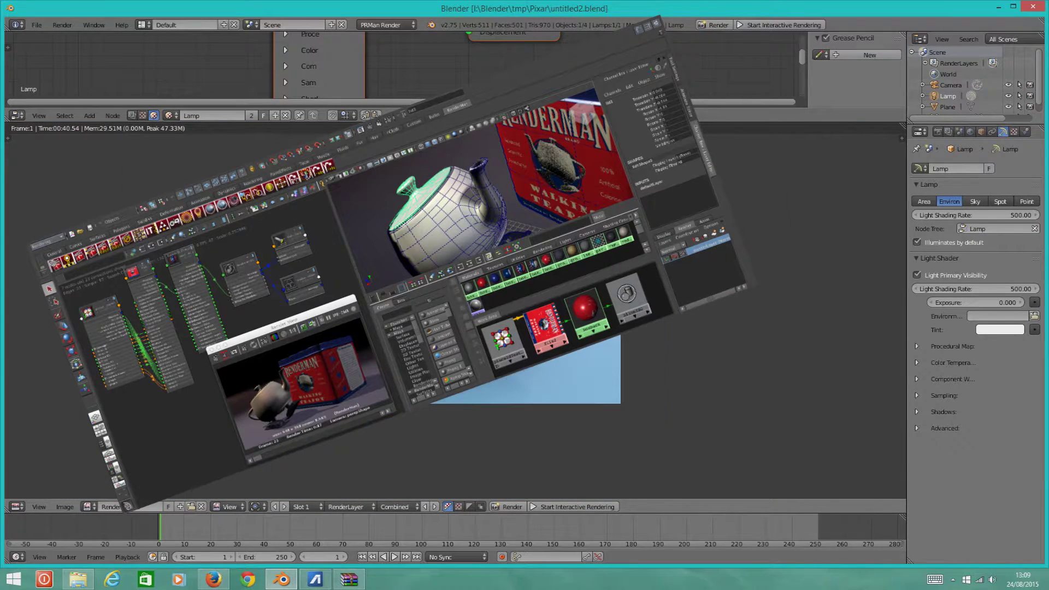
scroll(350, 233, "up", 1)
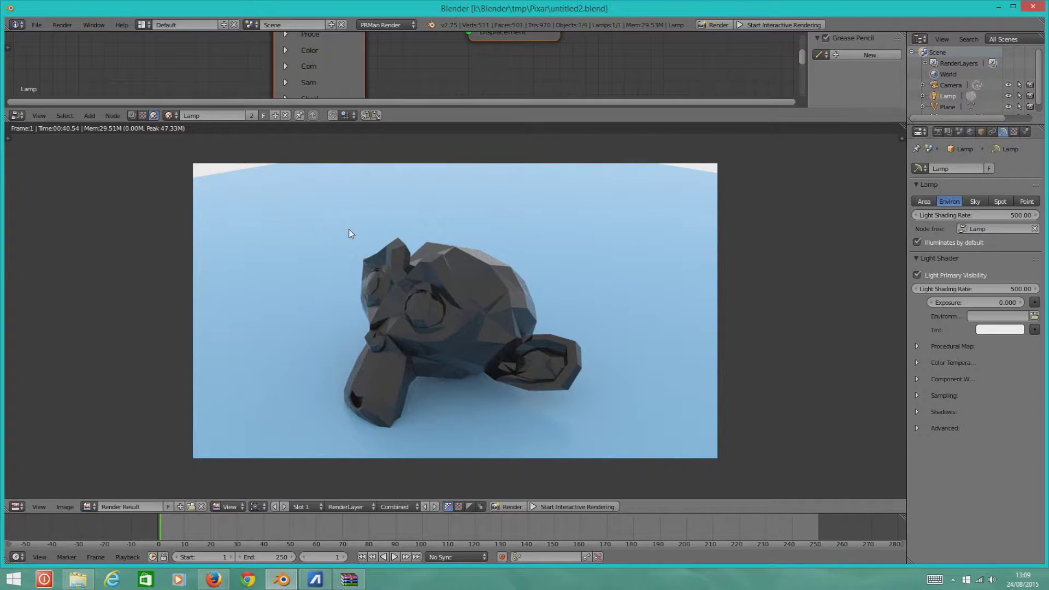
scroll(432, 389, "down", 2)
scroll(431, 391, "up", 5)
scroll(421, 388, "down", 2)
scroll(411, 385, "down", 1)
left_click(17, 506)
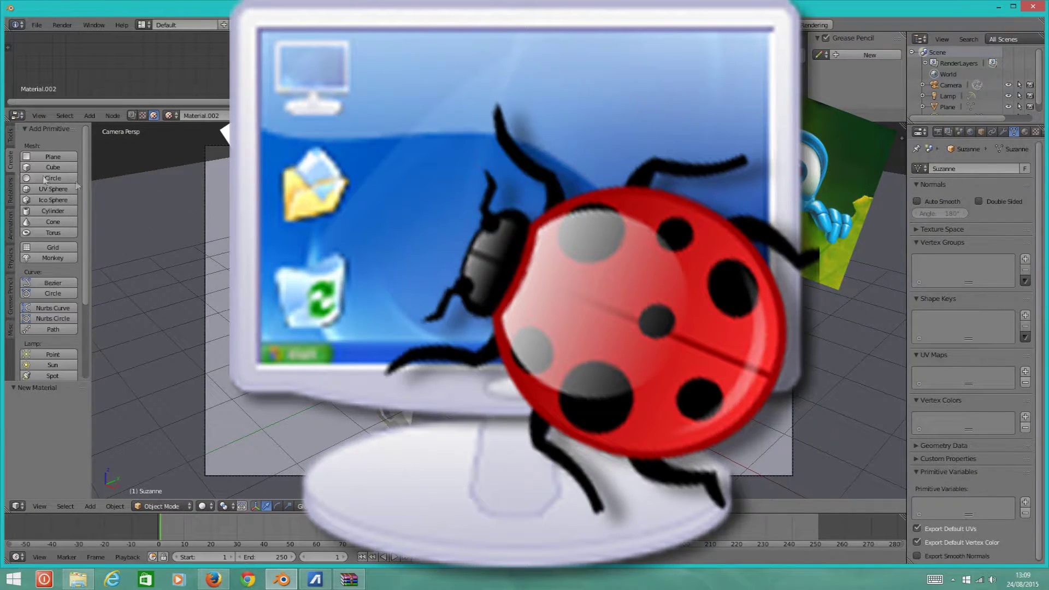
left_click(12, 143)
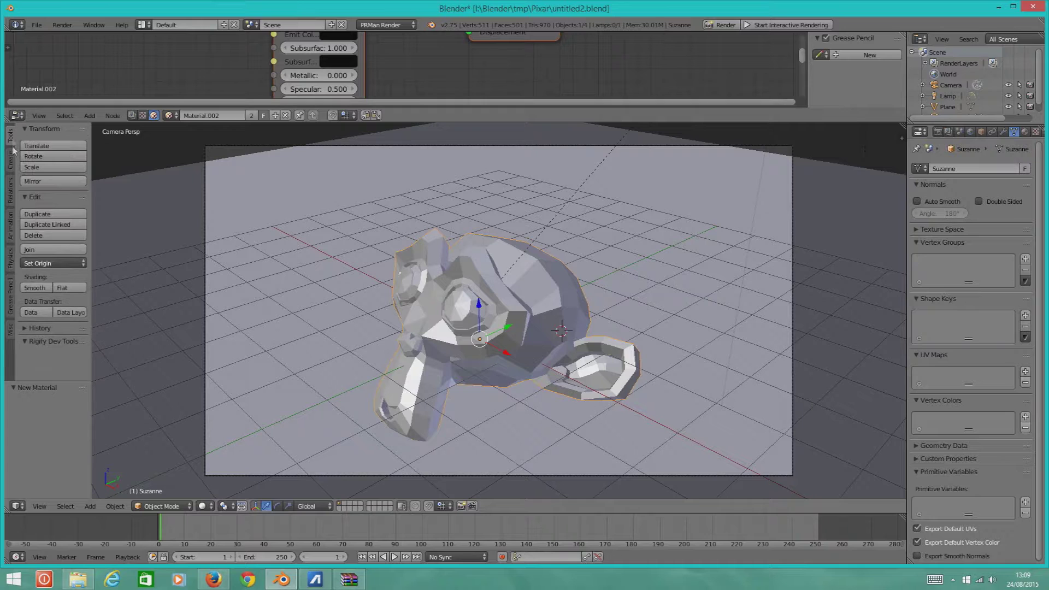
left_click(40, 288)
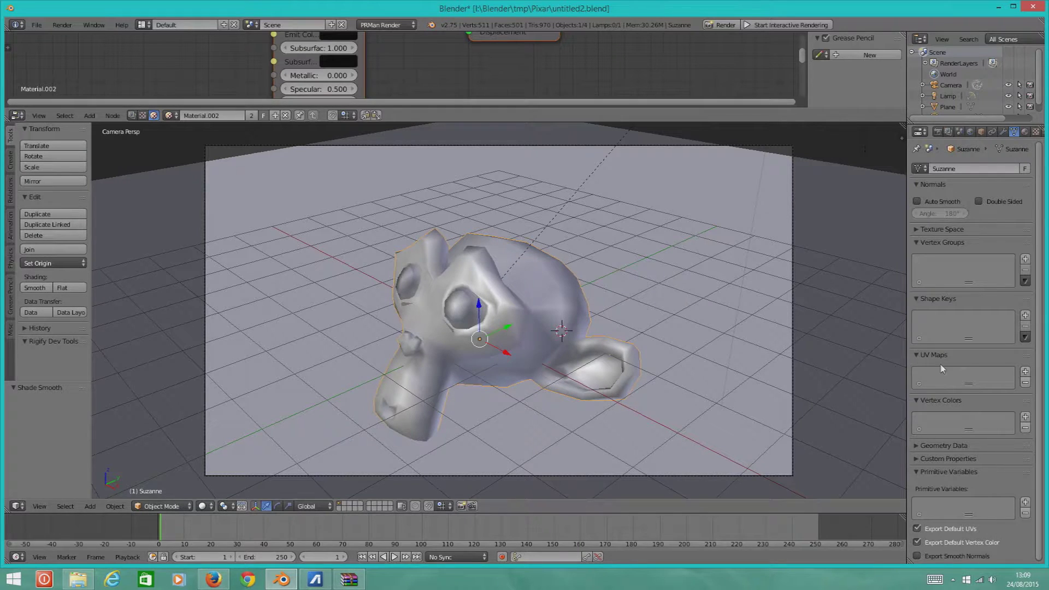
Step: Show the render result in the UV/Image Editor again, shrinking the node editor above it
left_click(24, 509)
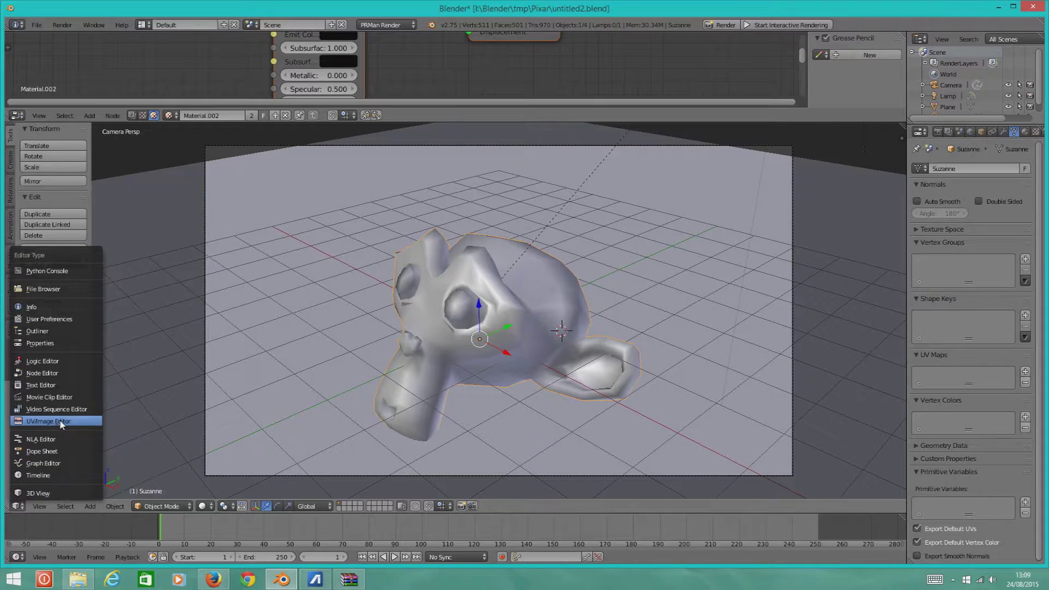
left_click(55, 423)
left_click_drag(505, 132, 504, 250)
scroll(480, 156, "up", 3)
scroll(448, 163, "down", 5)
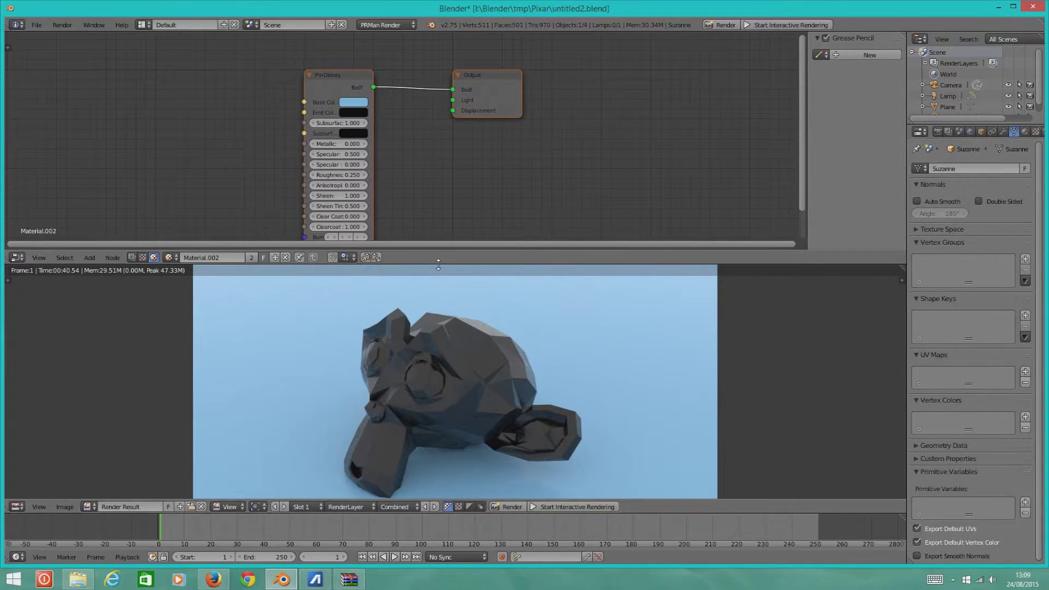
left_click_drag(438, 252, 480, 91)
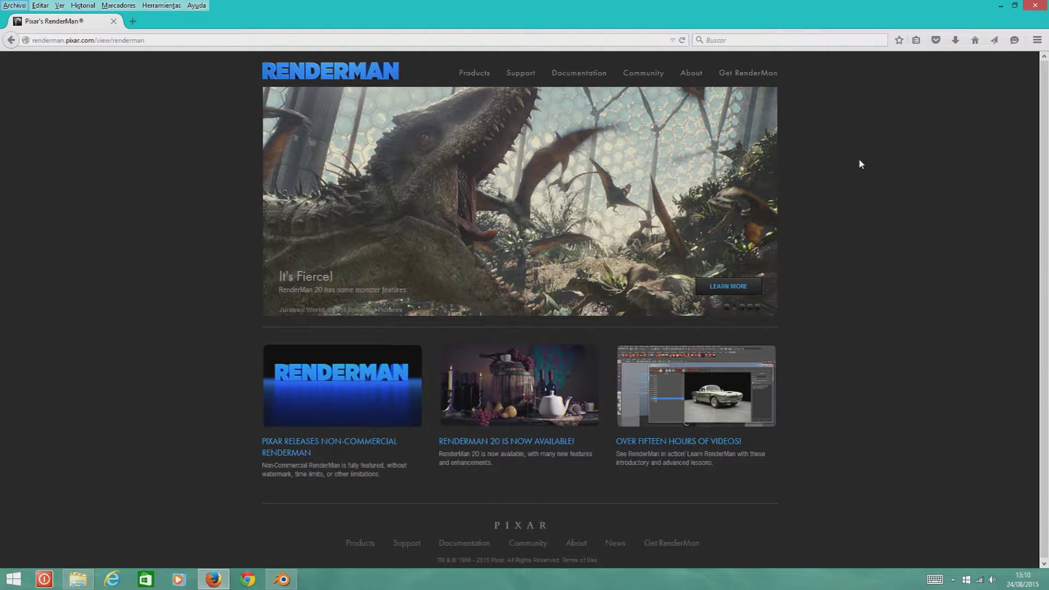
Step: Open the Non-Commercial Get RenderMan guide via Products > RenderMan and advance from Intro to Register
key("alt")
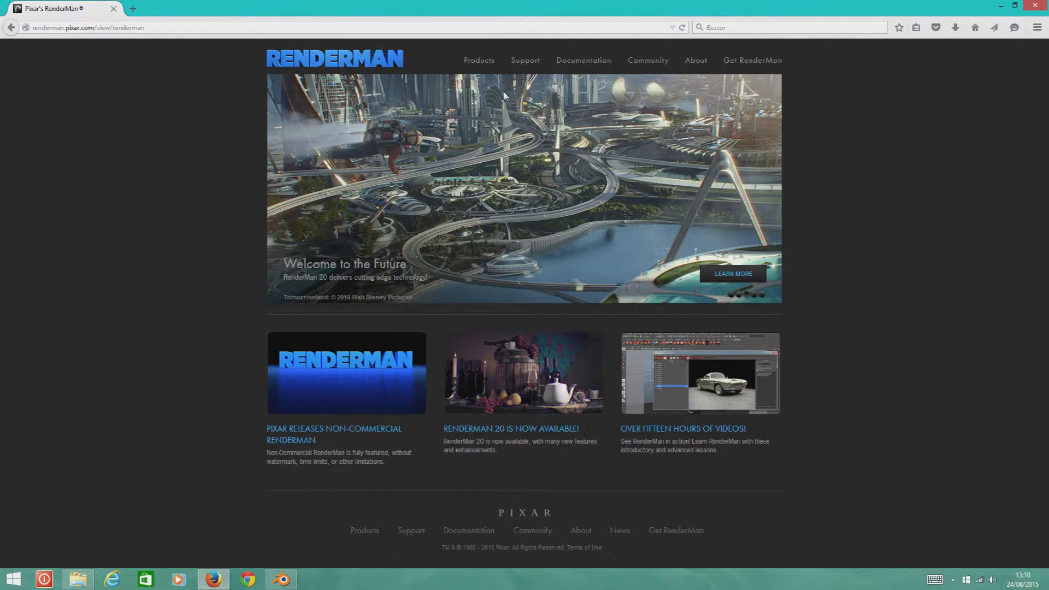
left_click(480, 62)
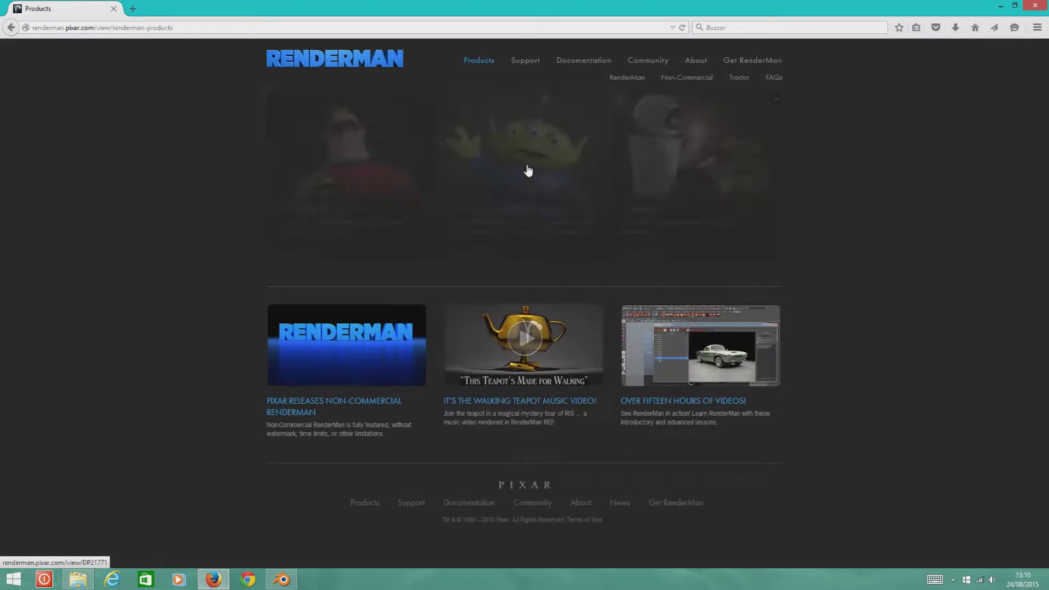
left_click(319, 255)
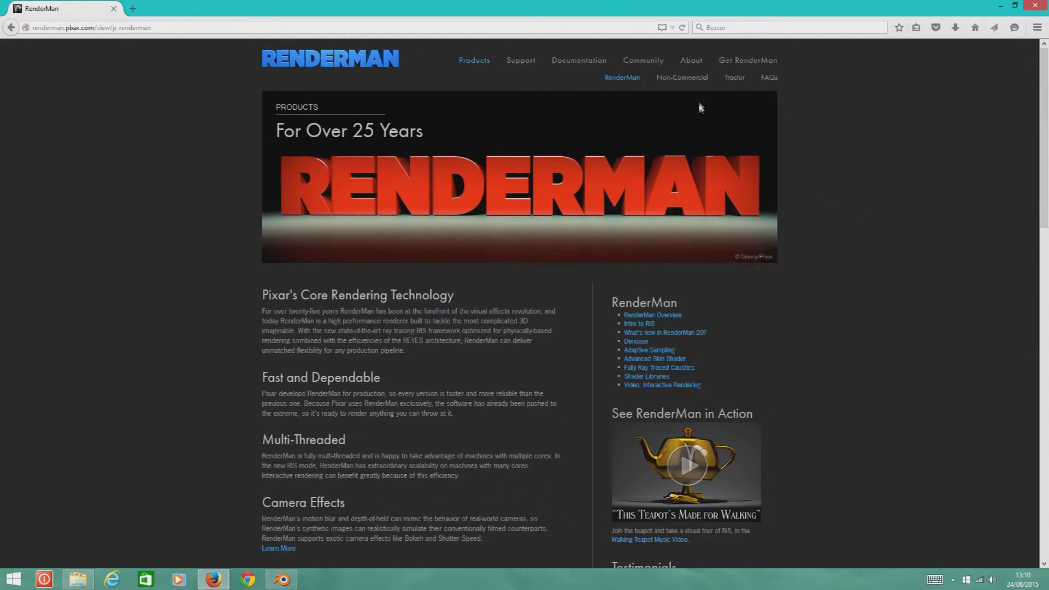
mouse_move(686, 77)
left_click(684, 95)
scroll(642, 307, "down", 1)
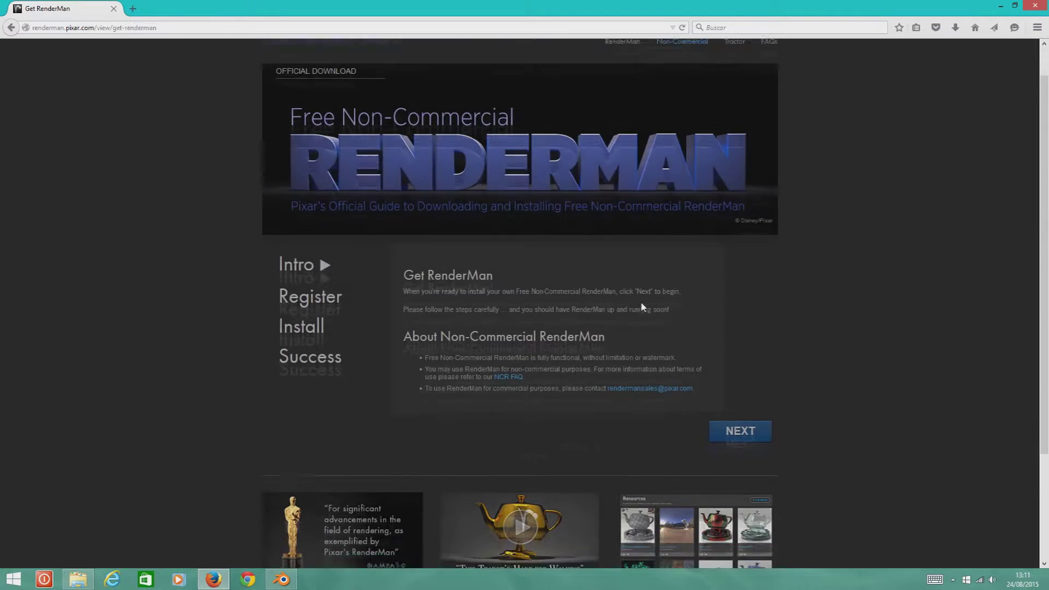
scroll(642, 308, "down", 3)
scroll(601, 253, "up", 1)
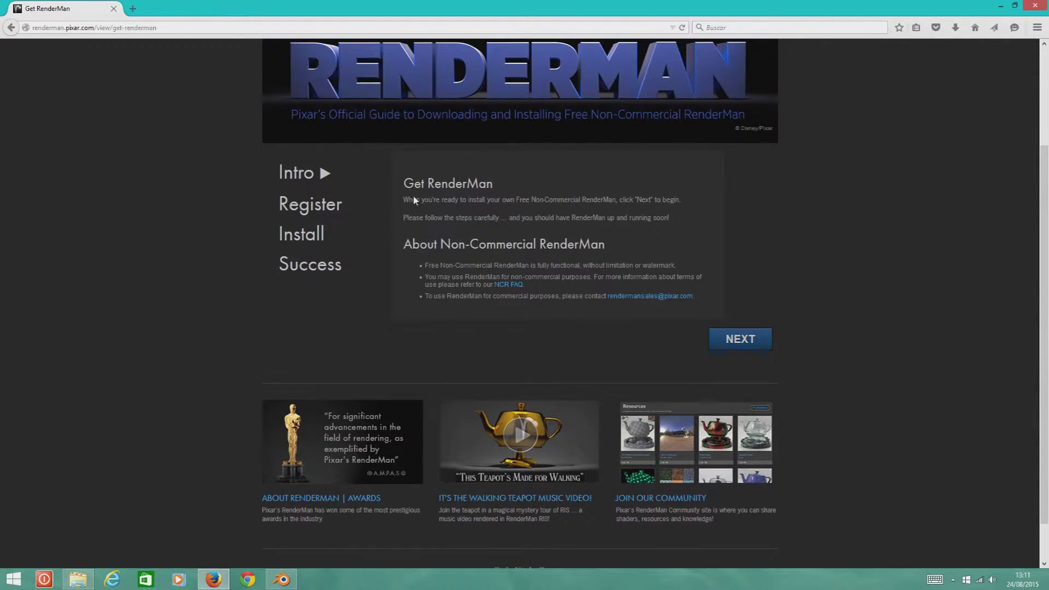
left_click(739, 339)
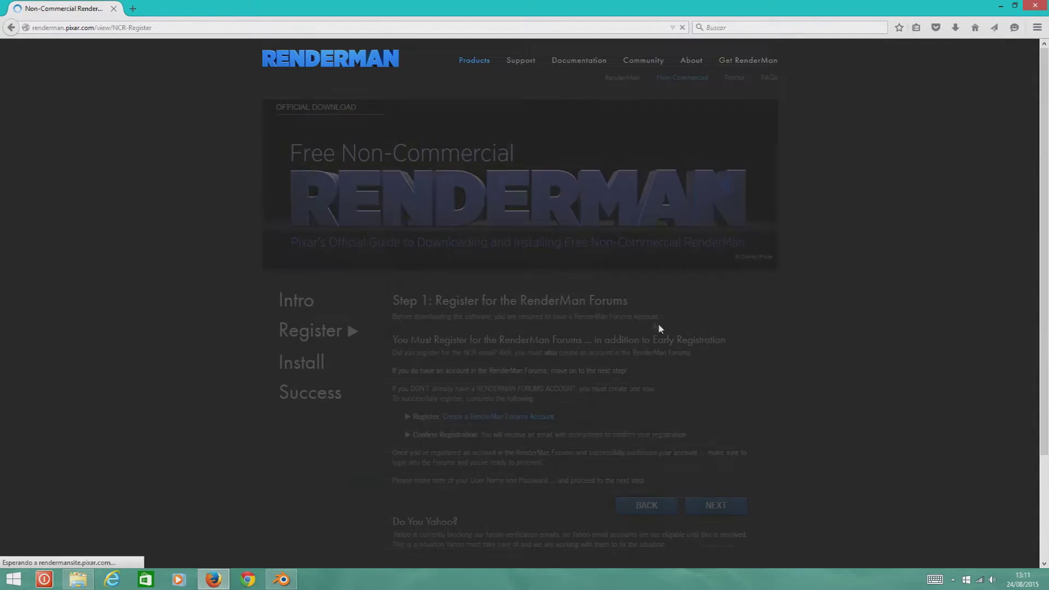
Step: Advance past Register and scroll Step 2 to the Linux, OSX and Windows installer links
scroll(628, 311, "down", 2)
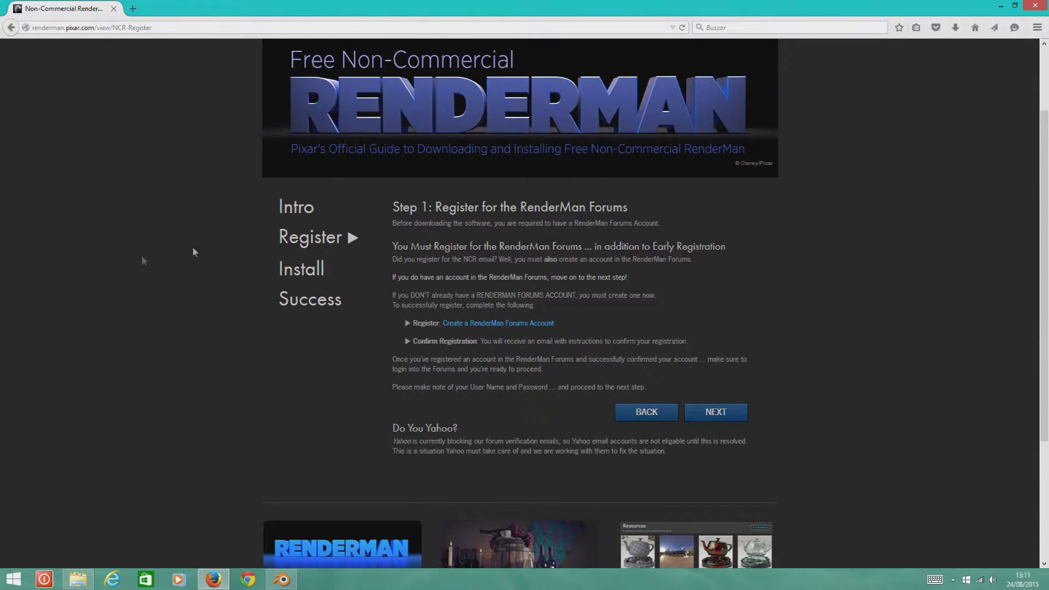
left_click(727, 413)
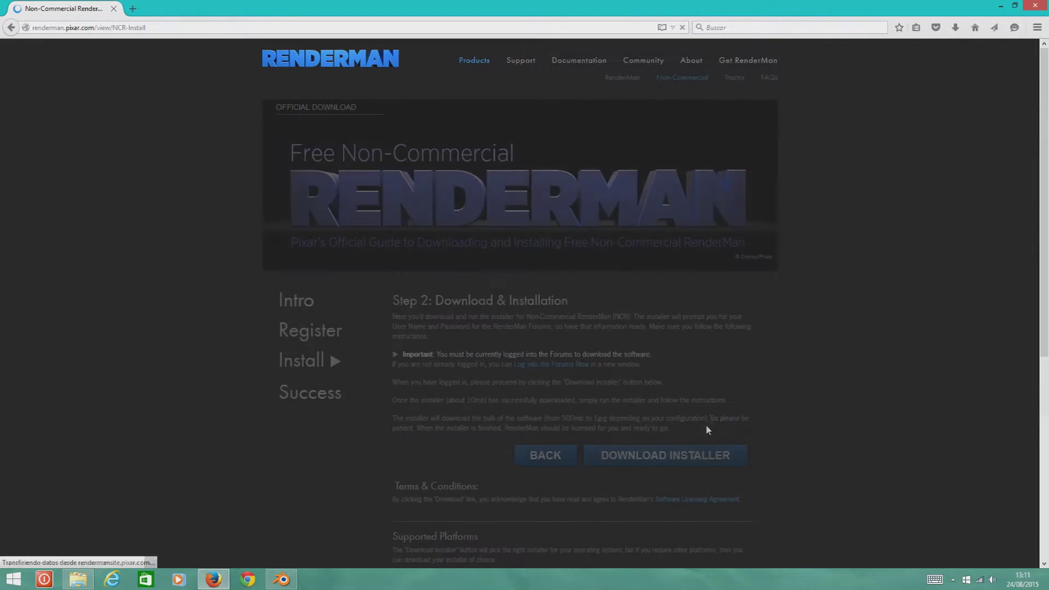
scroll(636, 420, "down", 2)
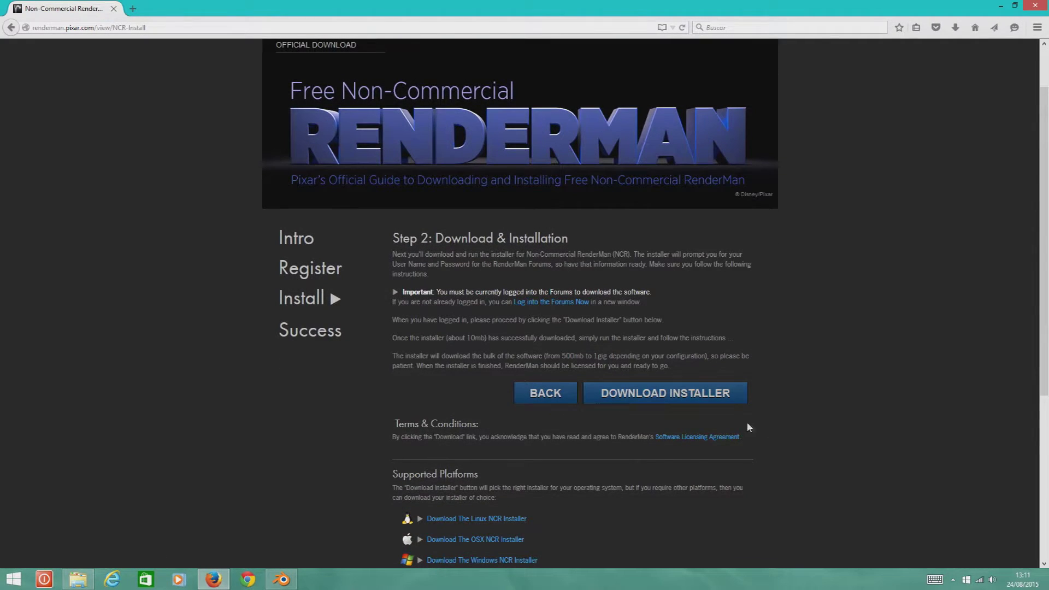
scroll(669, 424, "down", 4)
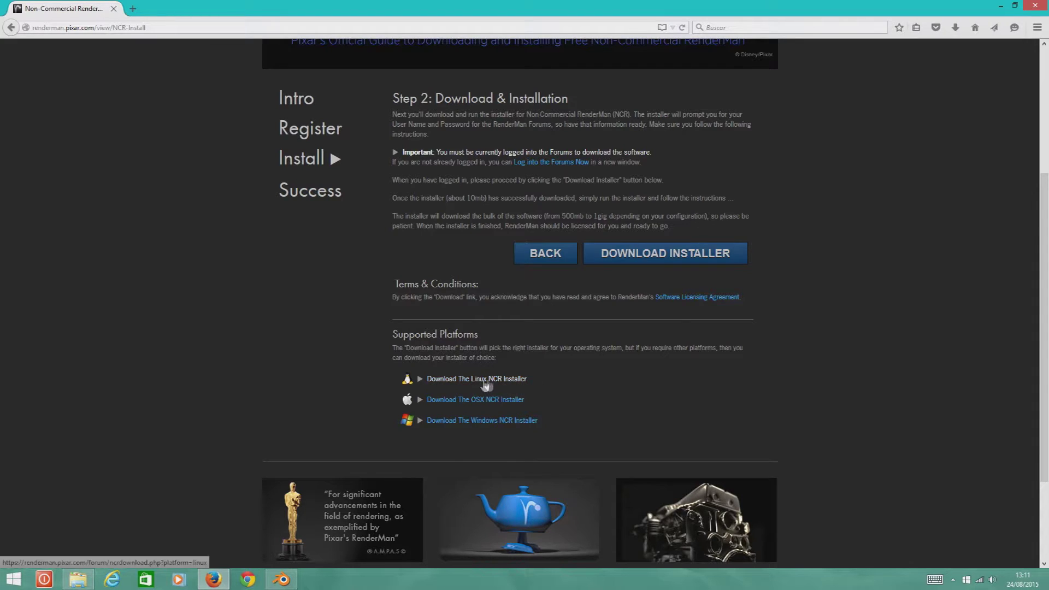
scroll(480, 382, "up", 3)
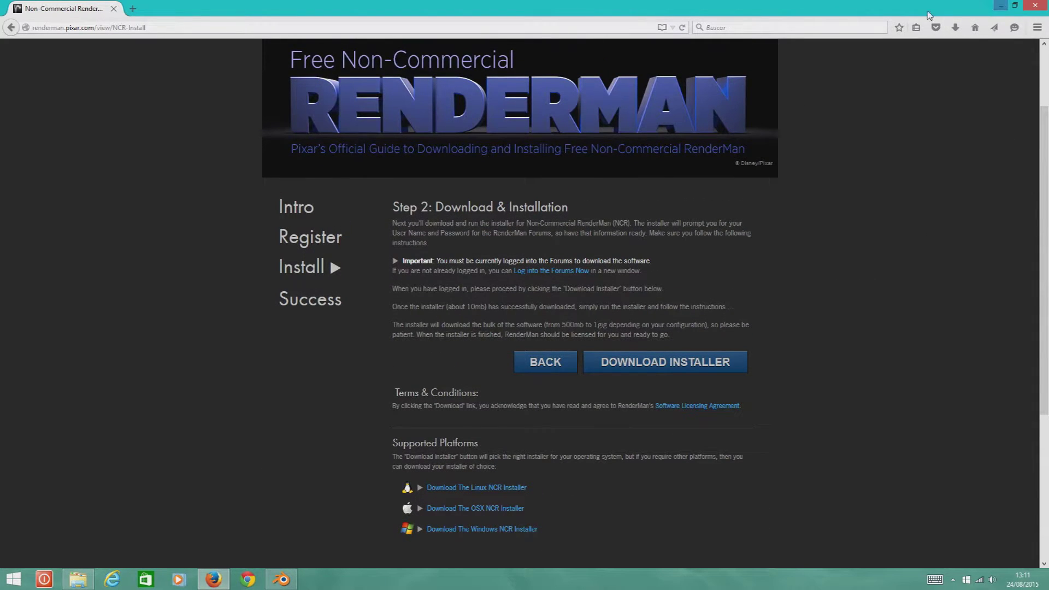
Step: Run the downloaded RenderMan installer from Firefox's downloads, past the security warning and welcome page
left_click(956, 27)
left_click(937, 52)
left_click(564, 300)
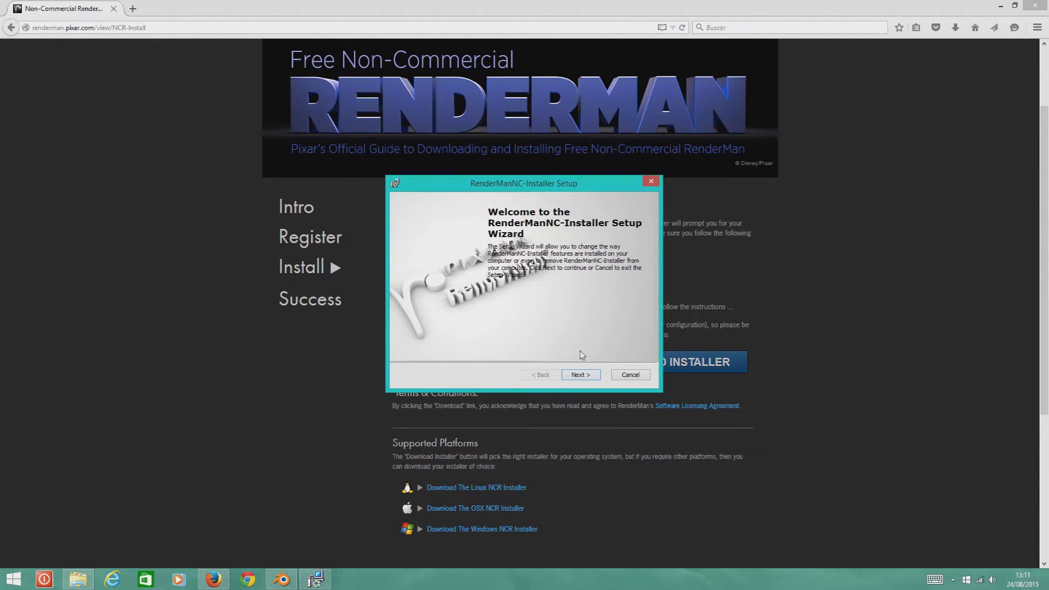
left_click(580, 376)
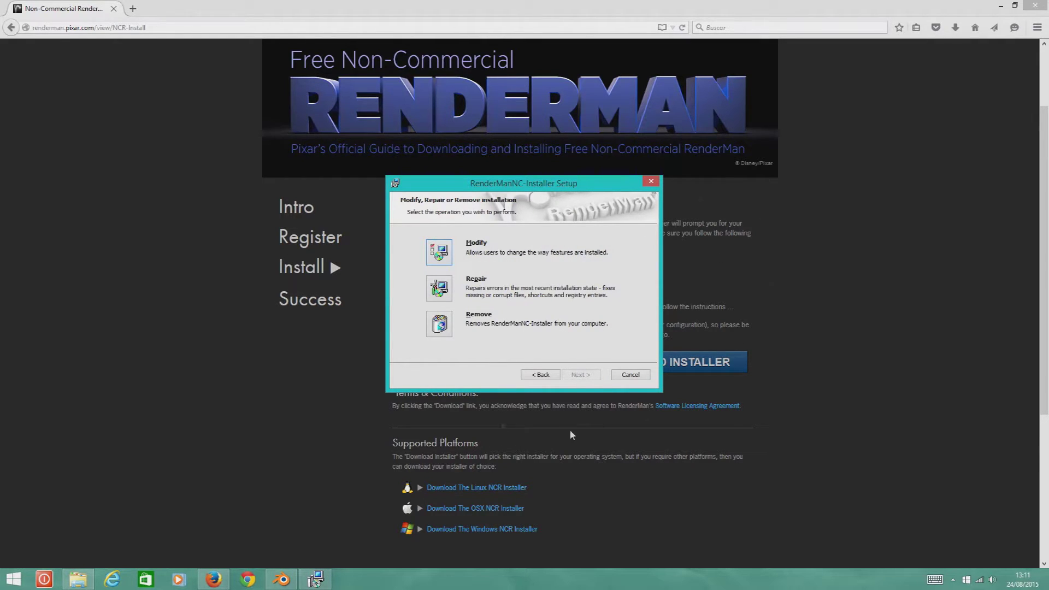
Step: Cancel the RenderManNC-Installer wizard, confirm Yes, and Finish on the interrupted page
left_click(650, 181)
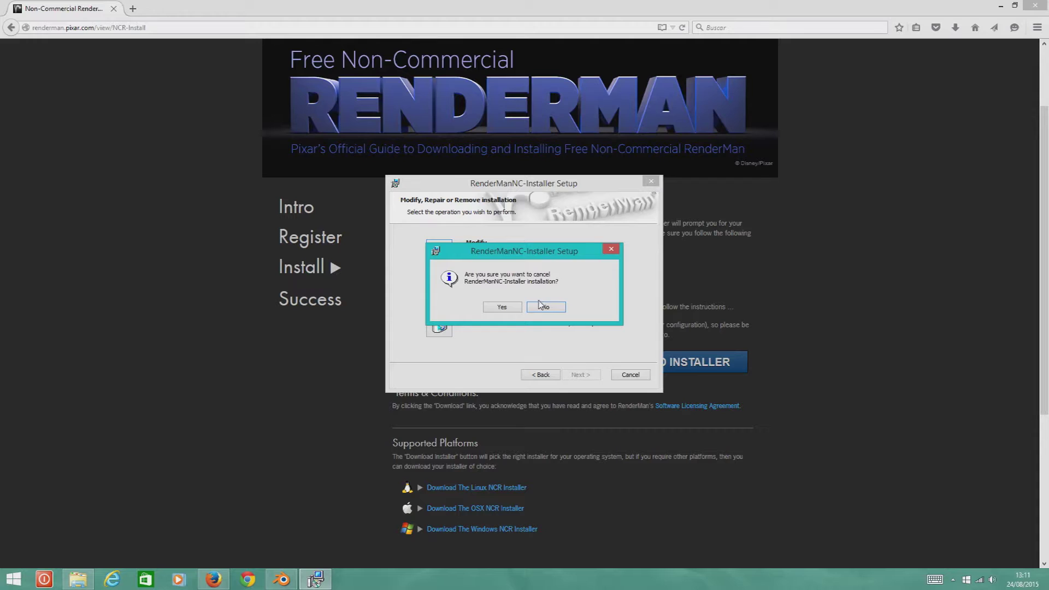
left_click(503, 307)
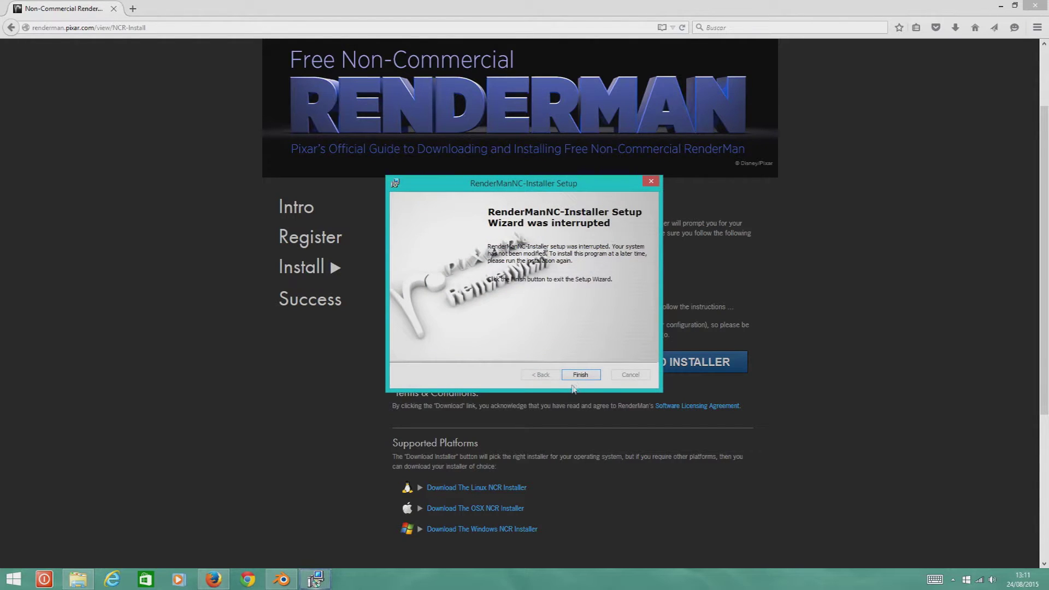
left_click(580, 375)
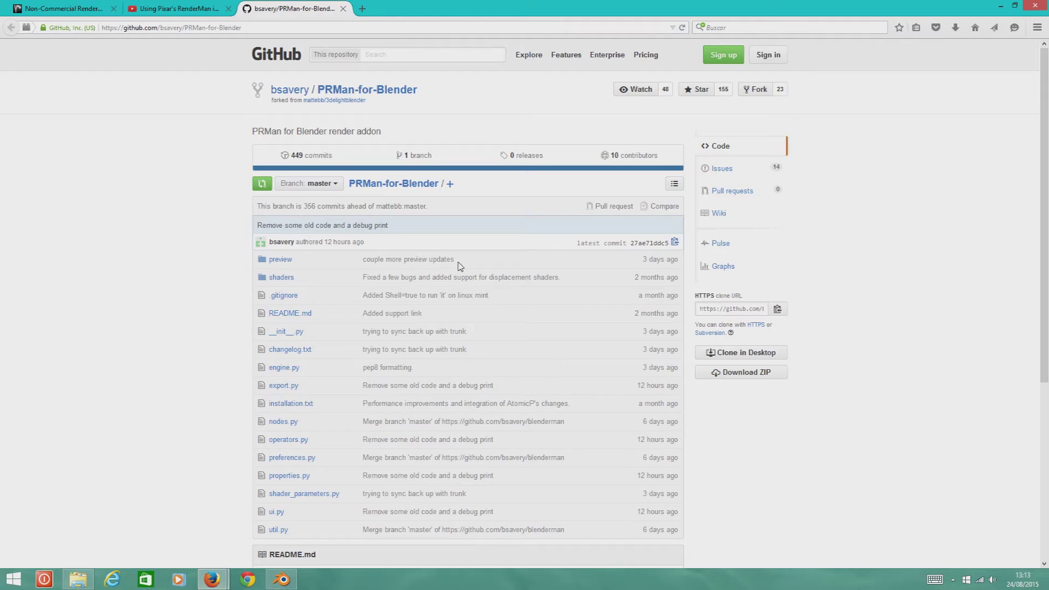
Step: Save PRMan-for-Blender-master.zip from GitHub and show it in Firefox's full downloads list
scroll(781, 259, "down", 5)
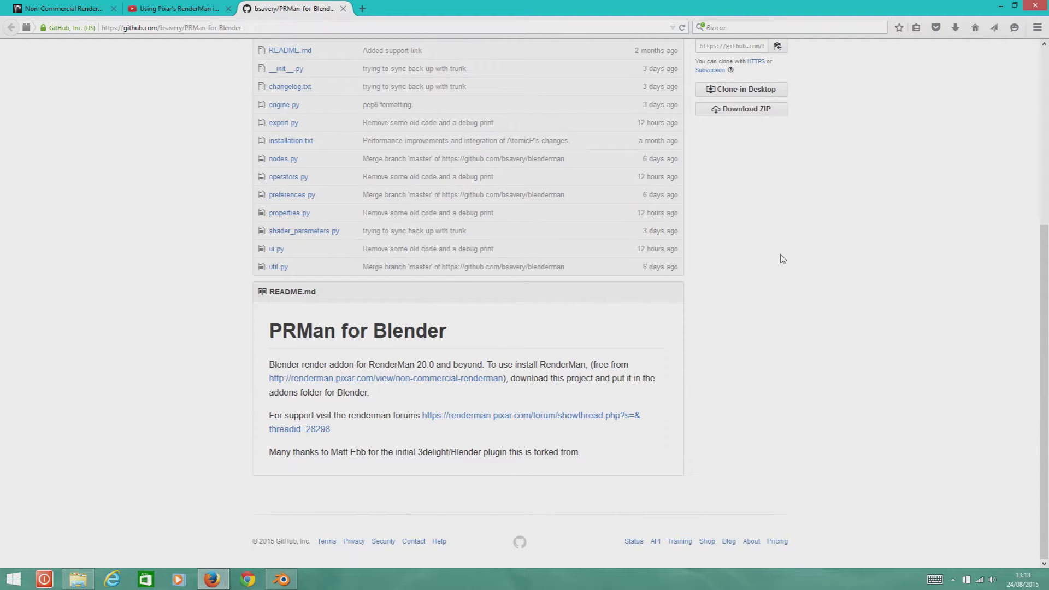
left_click(763, 108)
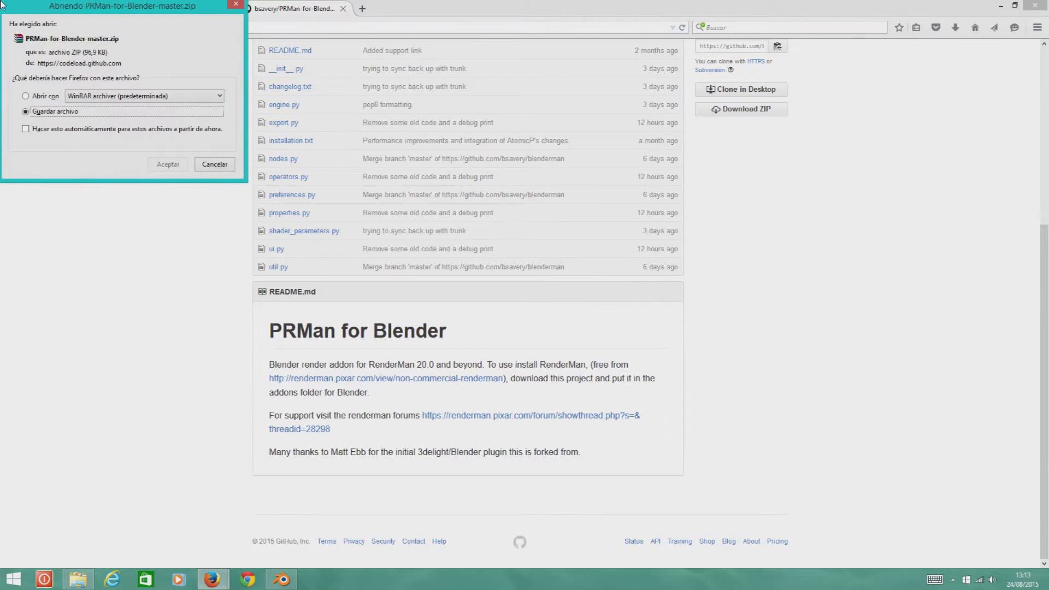
key("Return")
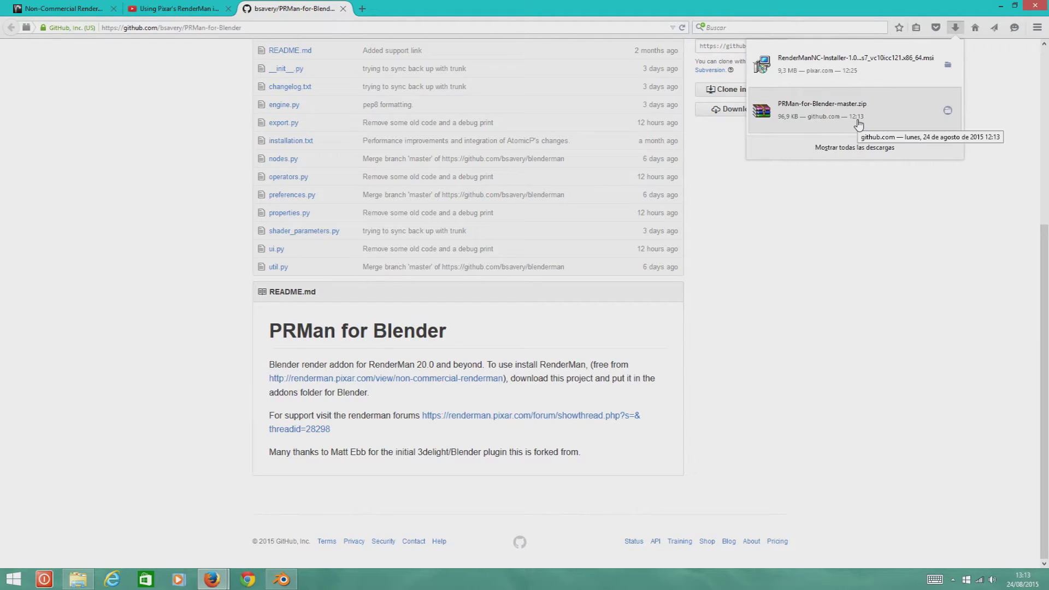
left_click(855, 147)
Step: Open PRMan-for-Blender-master.zip in WinRAR and browse Explorer up to Archivos de programa
double_click(189, 90)
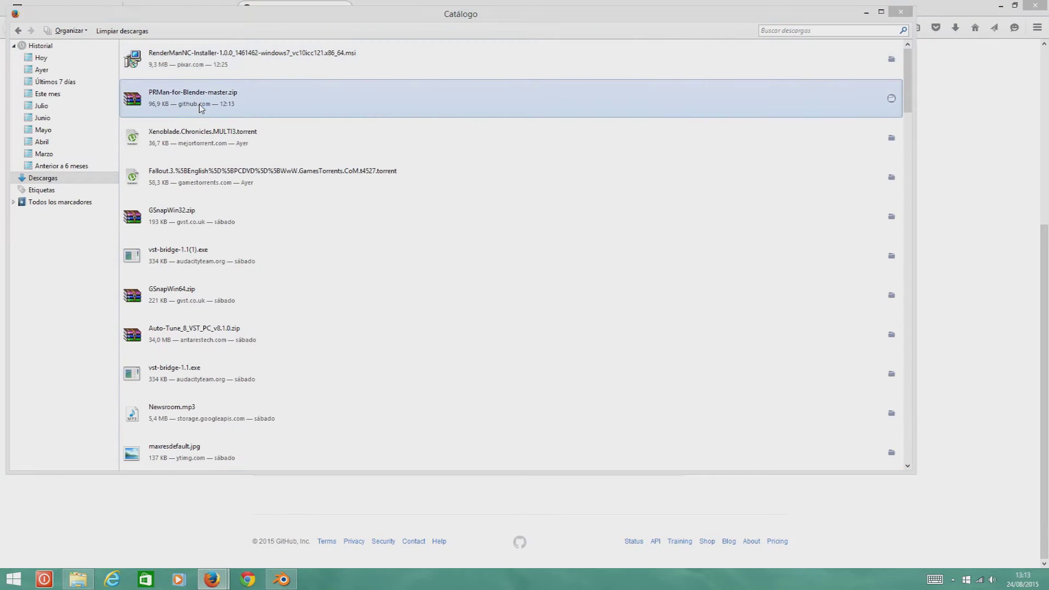
left_click(78, 584)
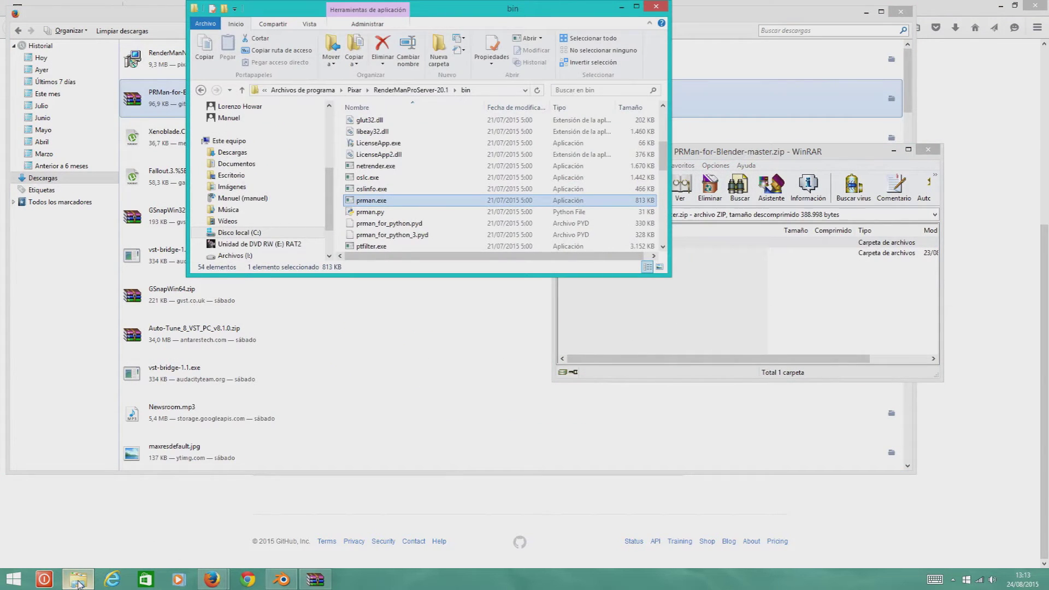
left_click_drag(331, 199, 326, 135)
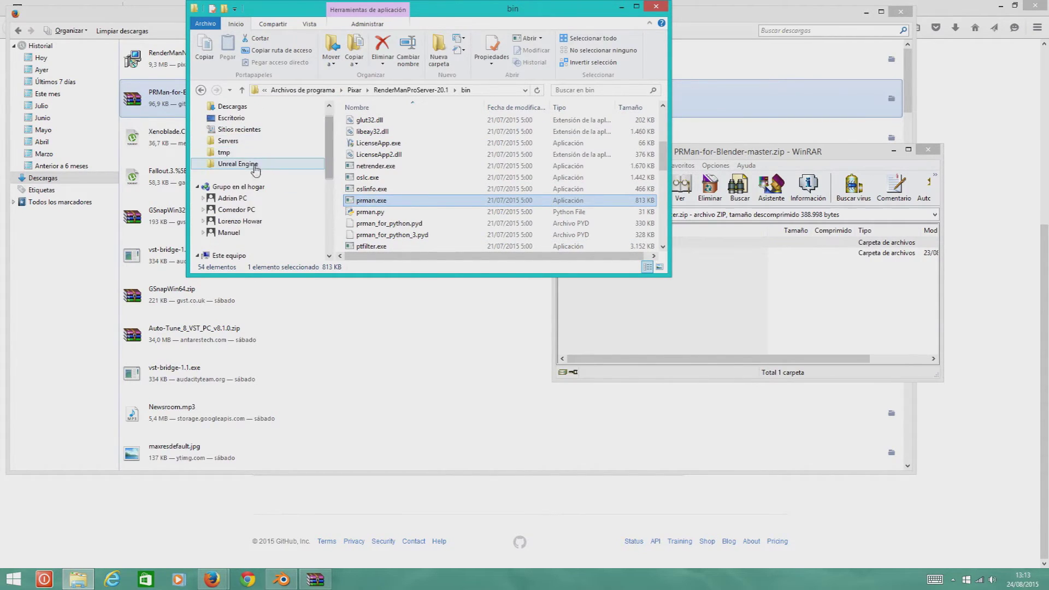
left_click(308, 90)
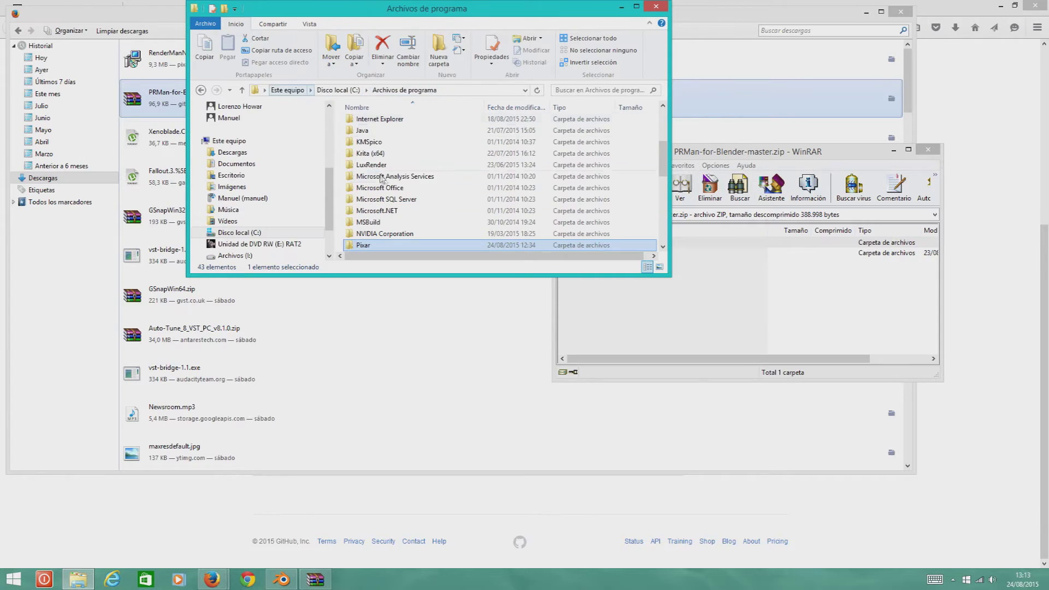
scroll(417, 169, "up", 2)
scroll(399, 153, "up", 3)
Step: Copy the PRMan-for-Blender-master folder into Blender Foundation\Blender\2.75\scripts\addons, then close WinRAR
double_click(394, 146)
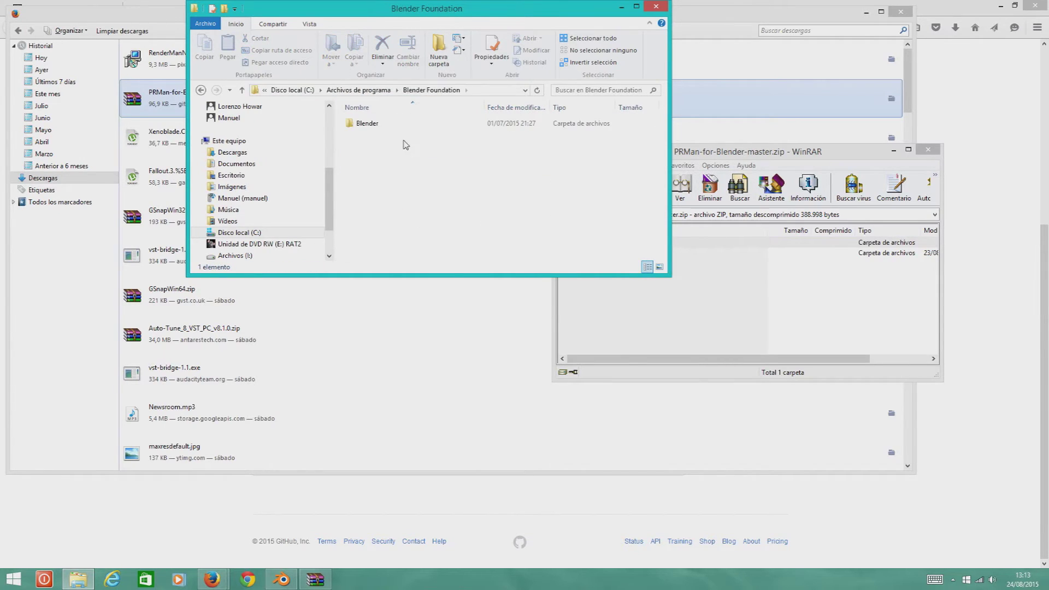
double_click(385, 124)
double_click(385, 158)
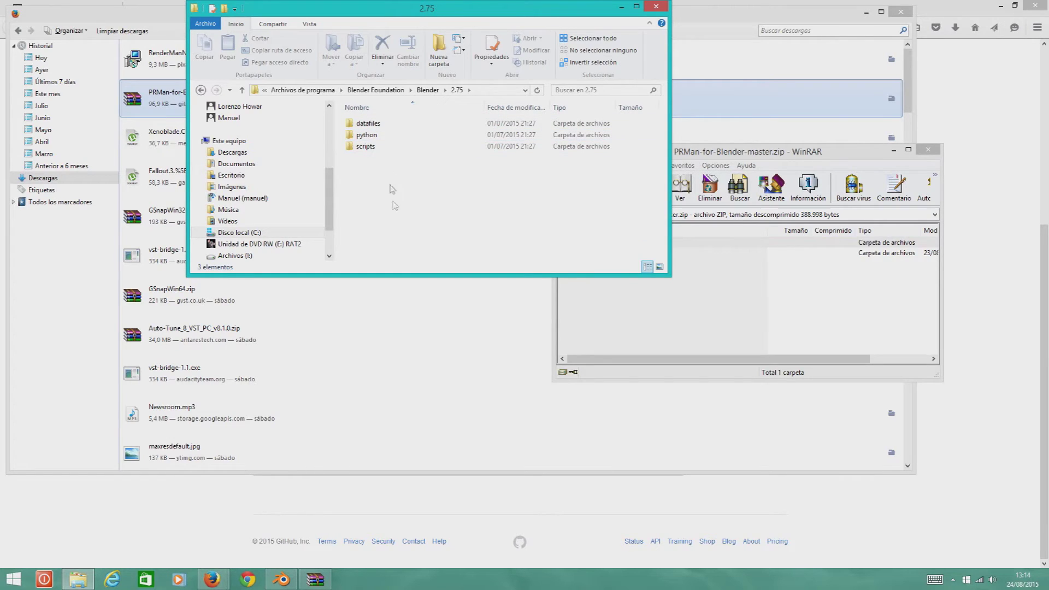
left_click(377, 147)
double_click(377, 147)
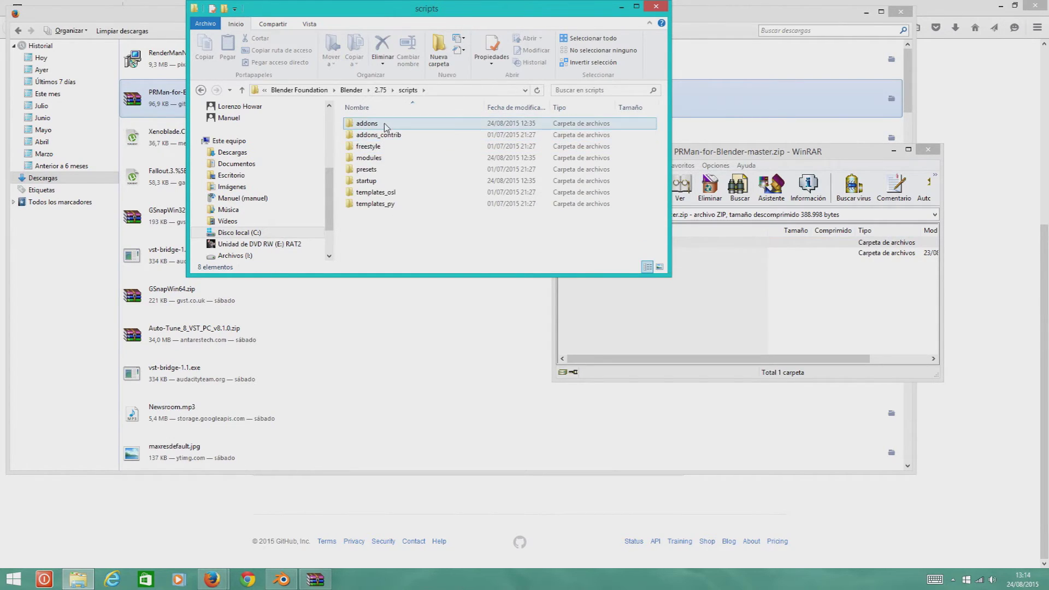
double_click(370, 124)
left_click_drag(731, 253, 654, 253)
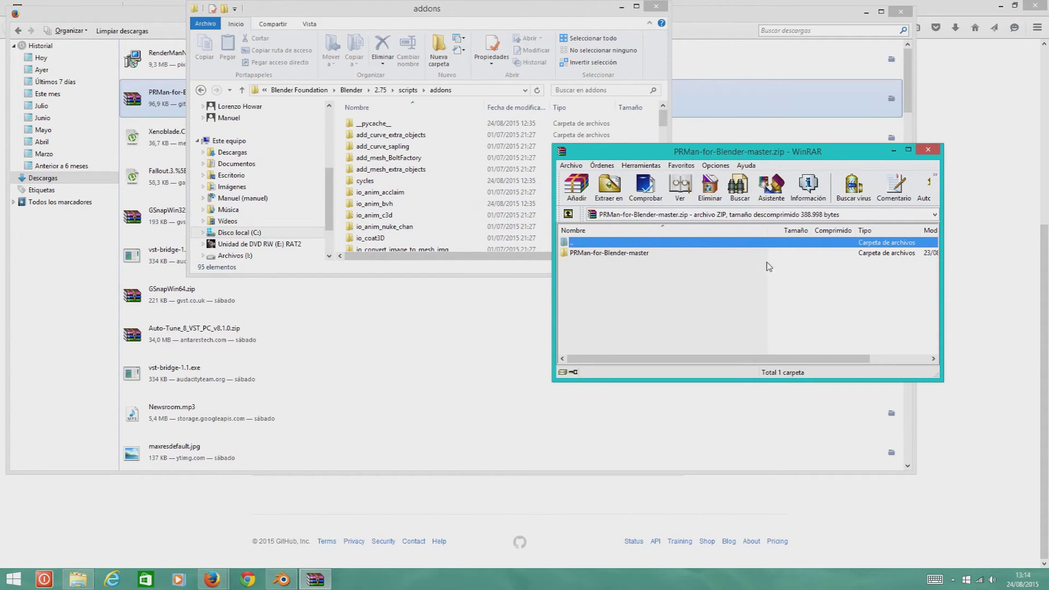
left_click(928, 149)
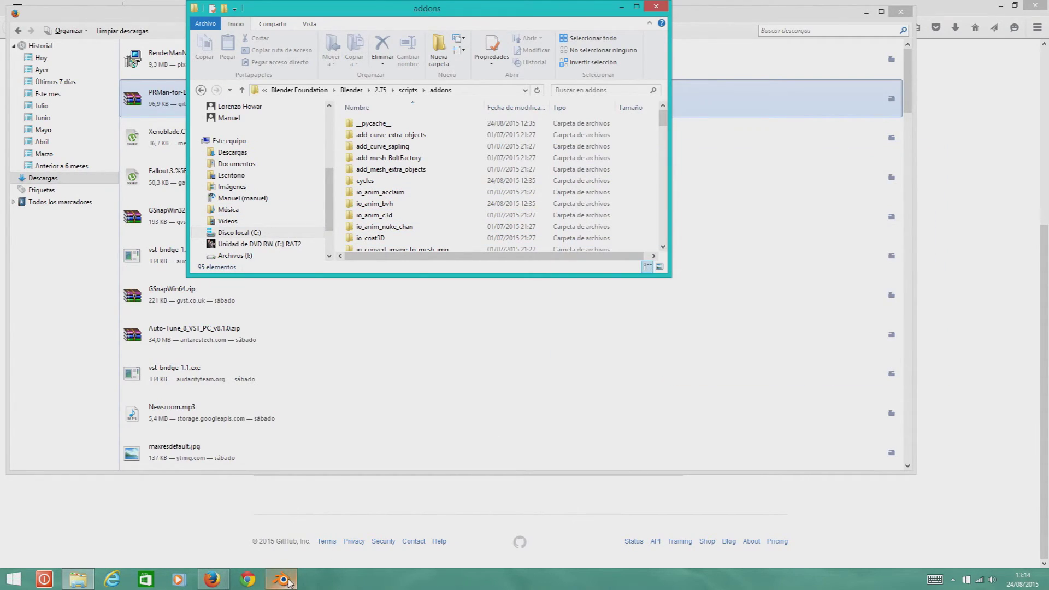
Step: Open Blender's Add-ons preferences, filter by 'pr', and expand Render: PRMan Render Engine
left_click(284, 580)
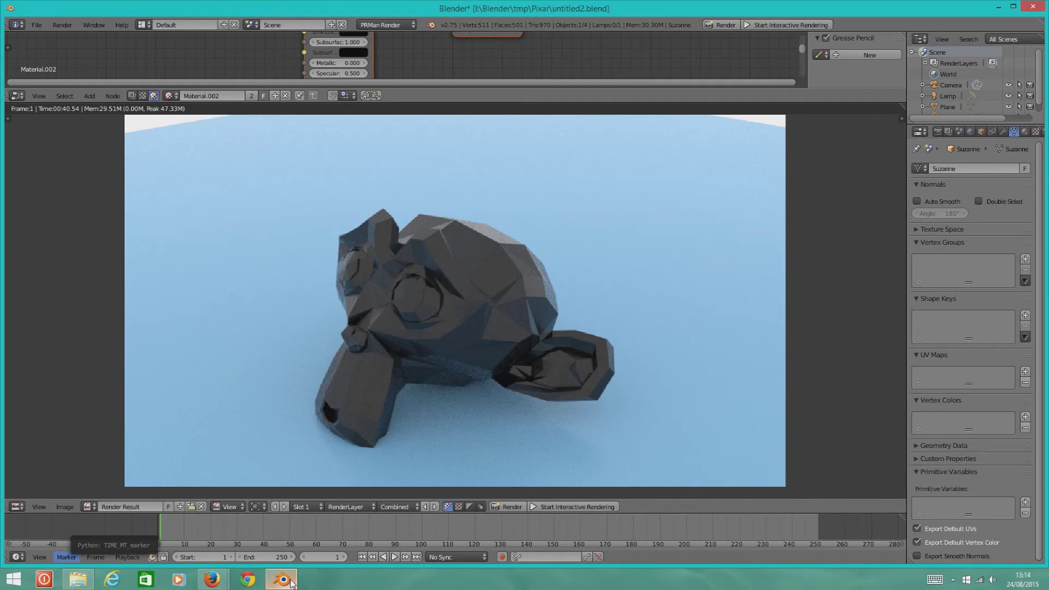
left_click(37, 26)
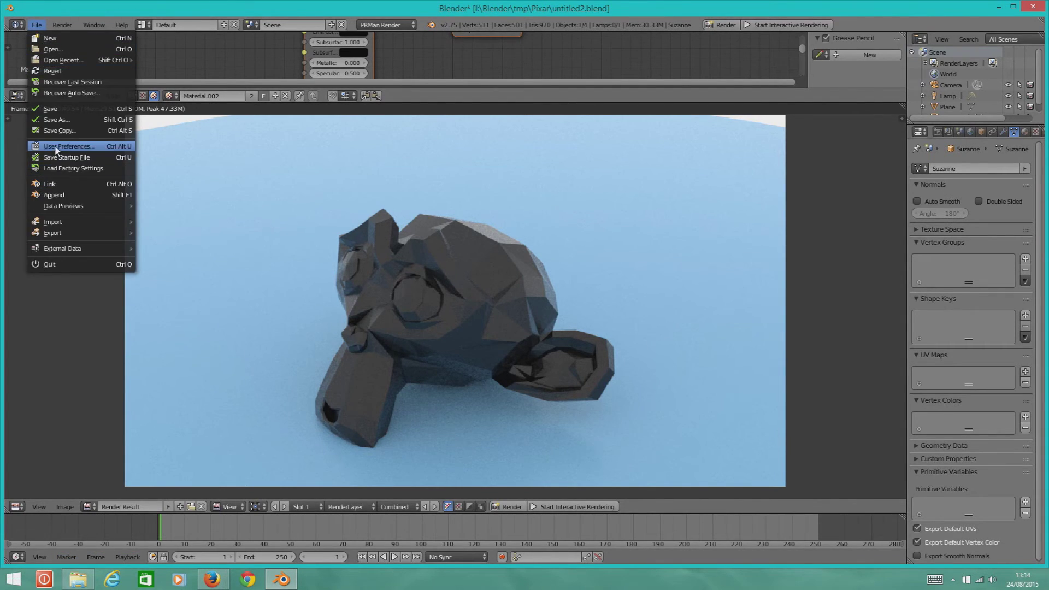
left_click(66, 148)
left_click(63, 61)
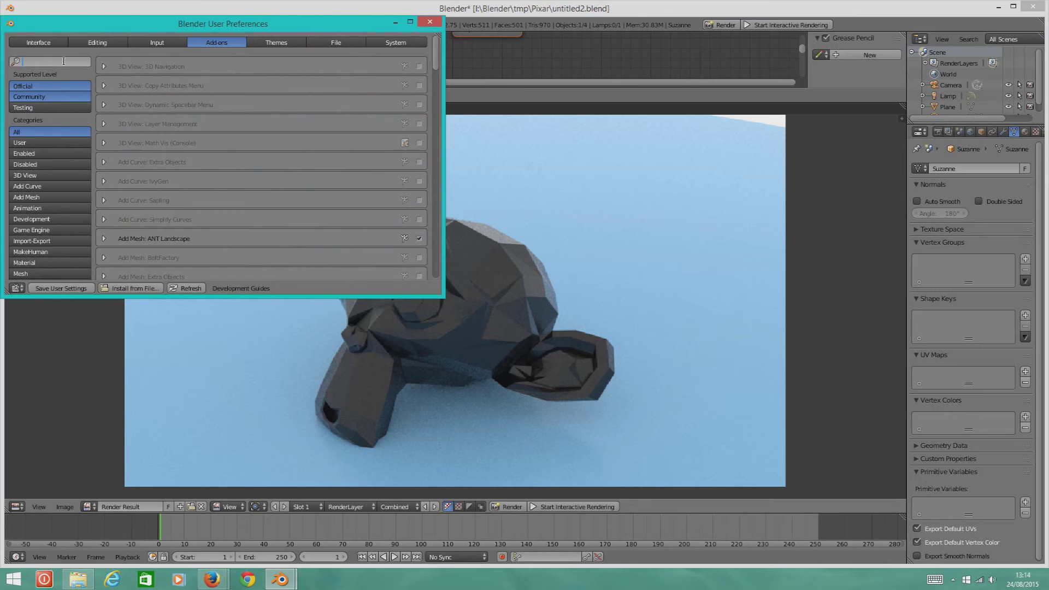
type("pr")
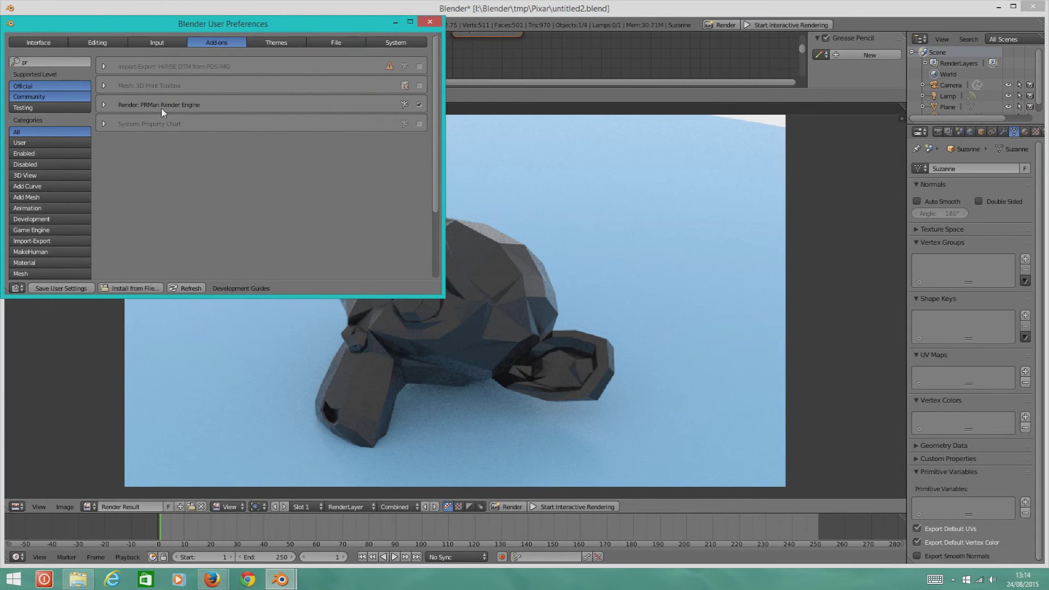
left_click(102, 105)
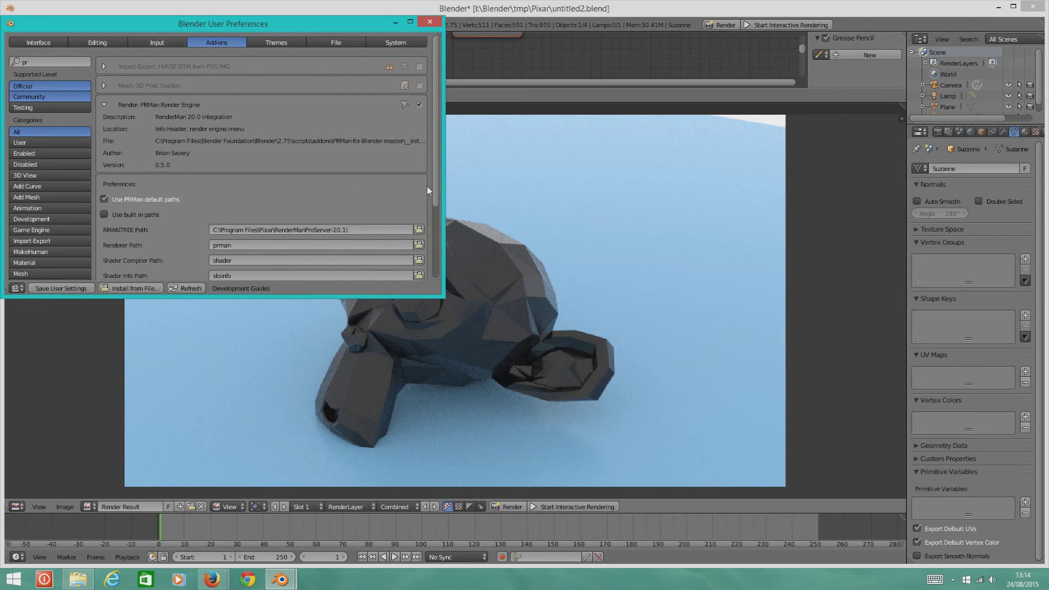
Step: Check the add-on is enabled with its RenderMan paths, then close preferences back to Suzanne's render
scroll(404, 187, "down", 5)
scroll(384, 186, "down", 3)
scroll(383, 197, "up", 8)
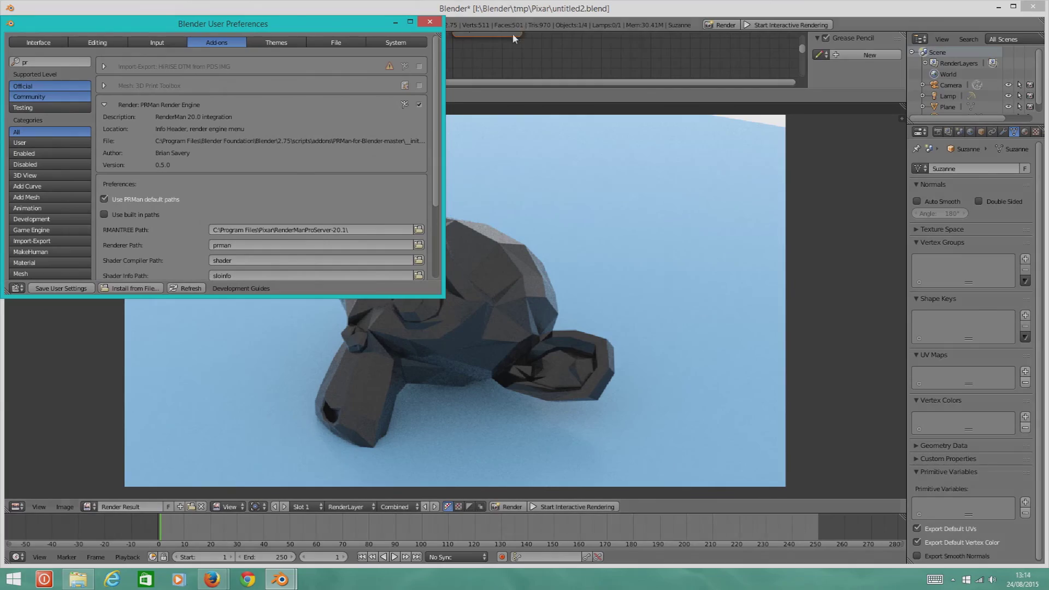
left_click(440, 25)
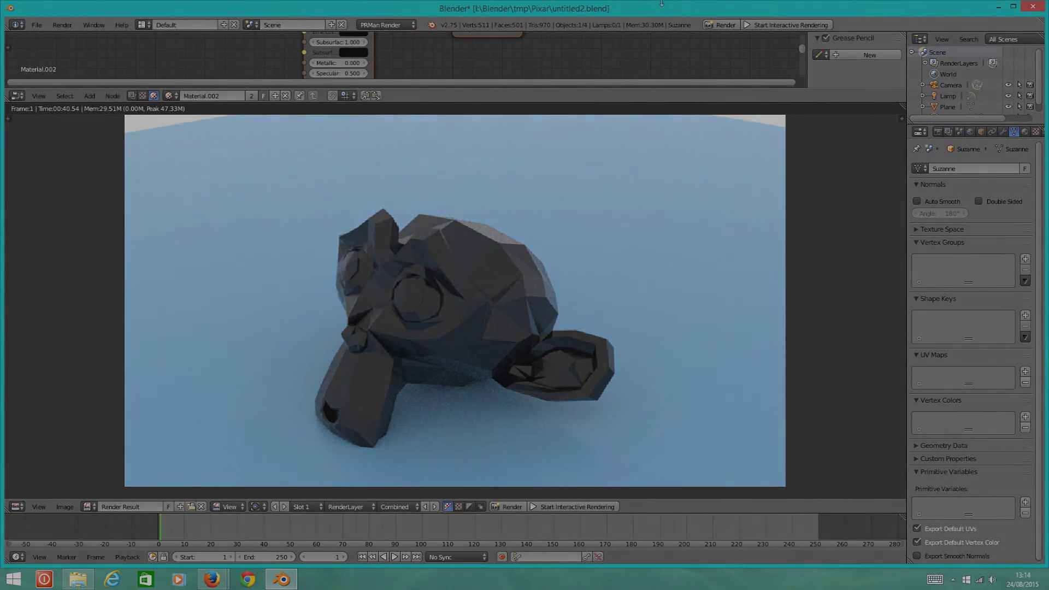
scroll(576, 395, "down", 6)
scroll(521, 375, "up", 8)
scroll(507, 365, "up", 4)
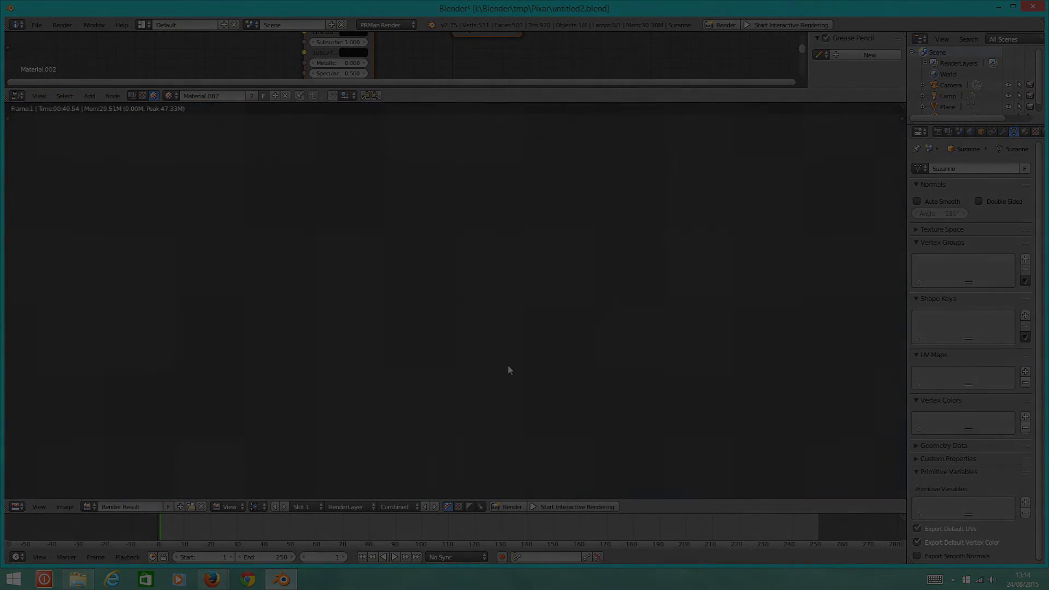
scroll(505, 368, "down", 5)
scroll(438, 284, "up", 4)
scroll(568, 264, "down", 4)
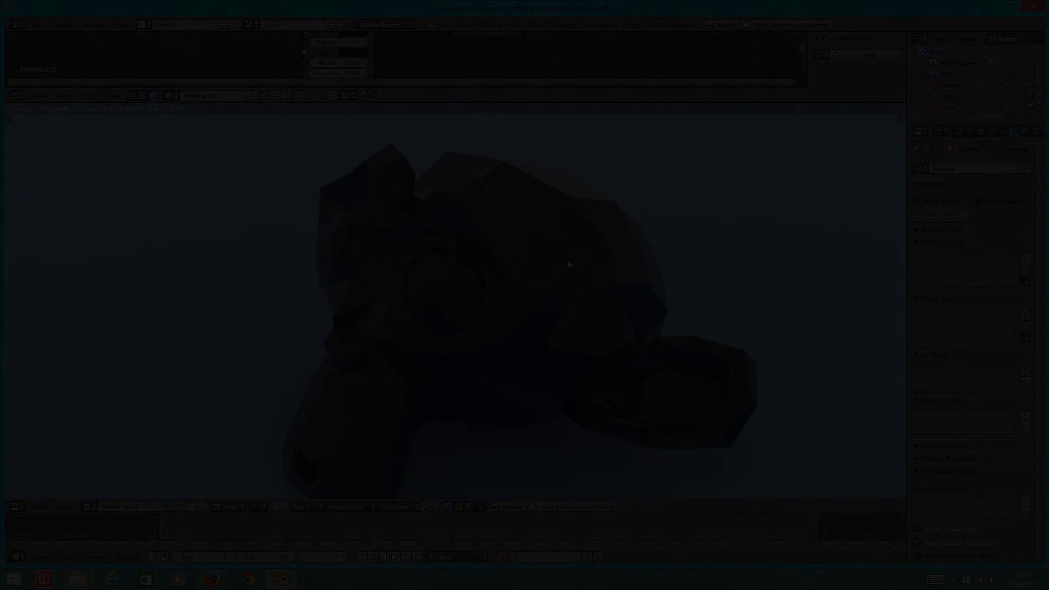